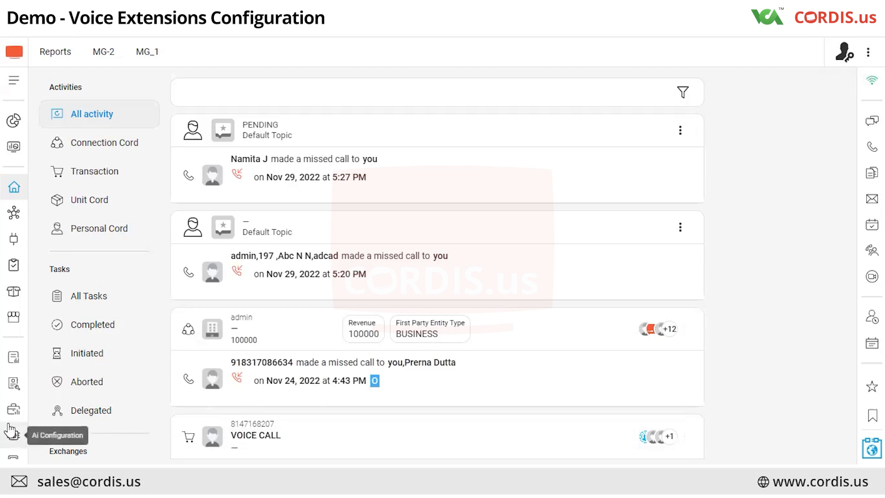
Open the voice Extensions section, start a new extension form with two rows, and enter extension 2222 with SIP type WEB
{"action": "left_click", "coordinate": [14, 409]}
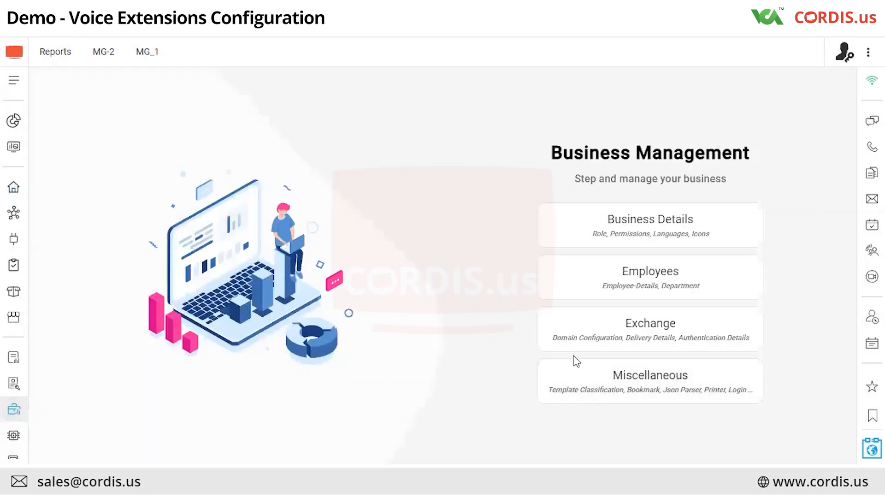
{"action": "left_click", "coordinate": [596, 347]}
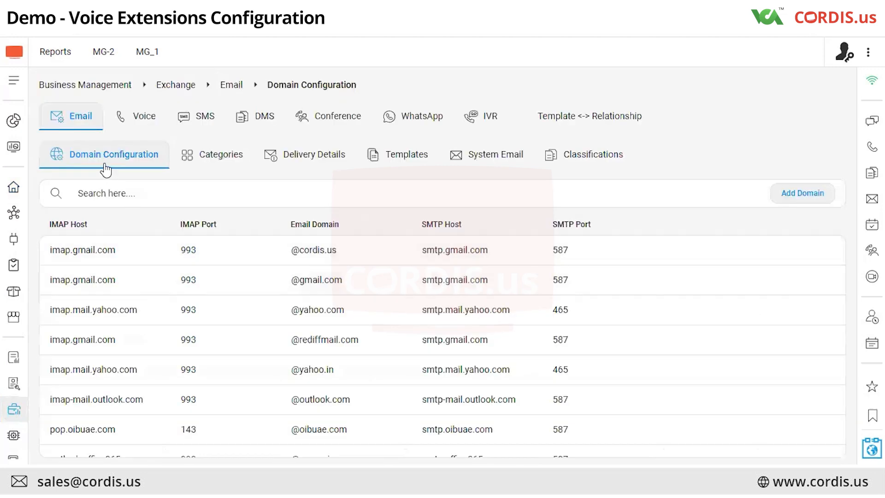
{"action": "left_click", "coordinate": [140, 119]}
{"action": "left_click", "coordinate": [270, 164]}
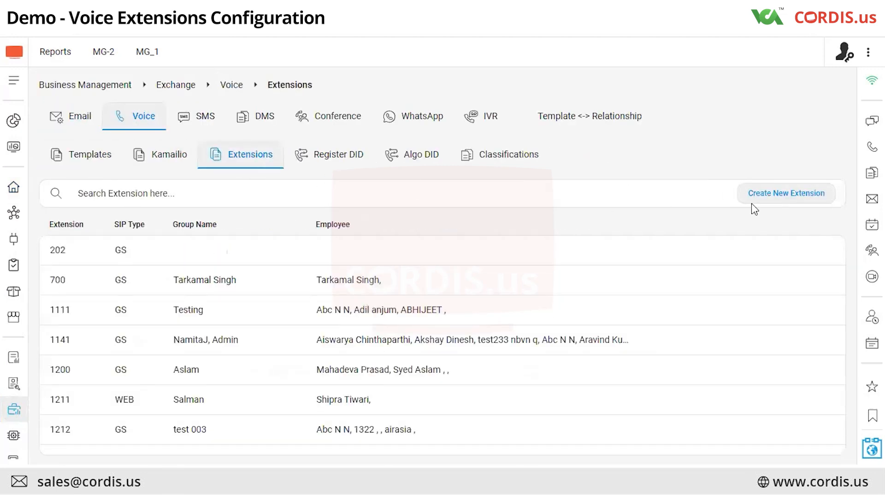
{"action": "left_click", "coordinate": [769, 197]}
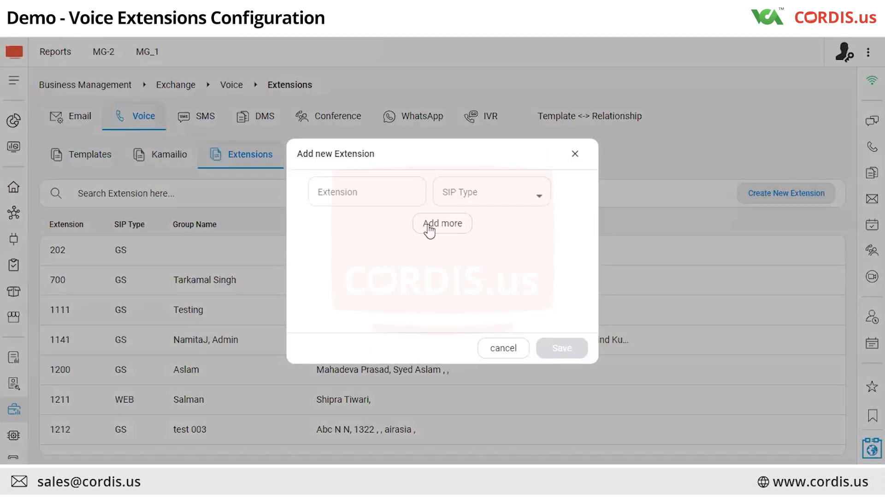
{"action": "left_click", "coordinate": [429, 227]}
{"action": "left_click", "coordinate": [368, 198]}
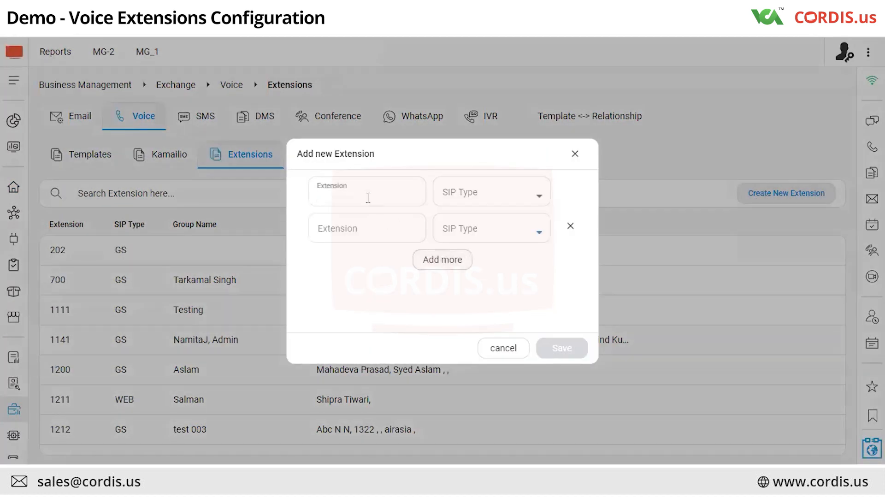
{"action": "type", "text": "2222"}
{"action": "left_click", "coordinate": [460, 199]}
{"action": "left_click", "coordinate": [461, 217]}
Enter extension 1254 with SIP type GS in the second row and save both extensions
{"action": "left_click", "coordinate": [377, 238]}
{"action": "type", "text": "1254"}
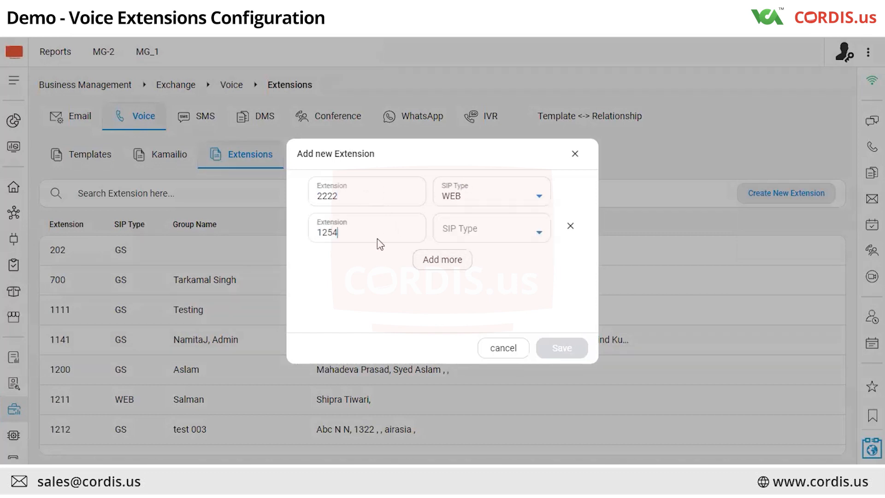
{"action": "left_click", "coordinate": [500, 231]}
{"action": "left_click", "coordinate": [481, 281]}
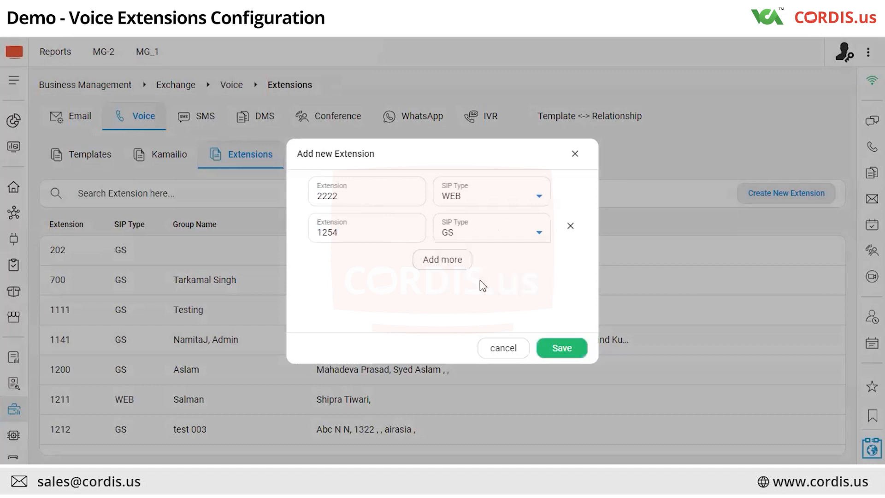
{"action": "left_click", "coordinate": [562, 349]}
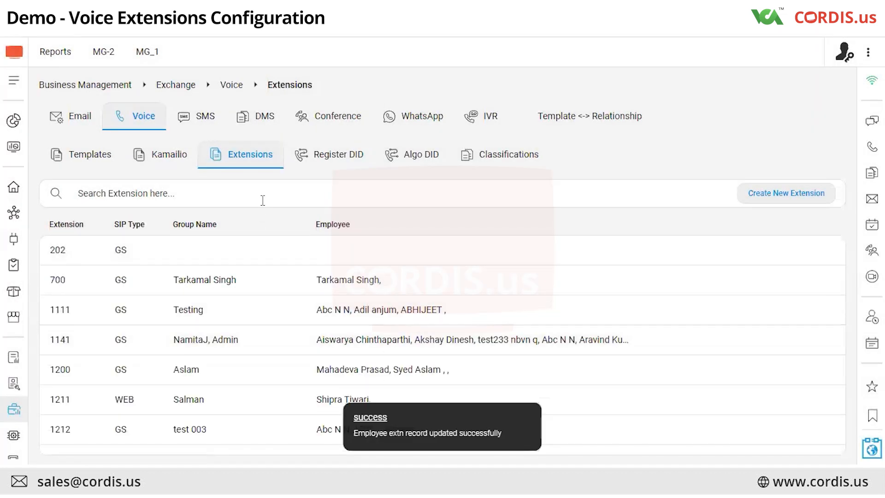
Search the extensions list for 222
{"action": "left_click", "coordinate": [264, 199]}
{"action": "type", "text": "222"}
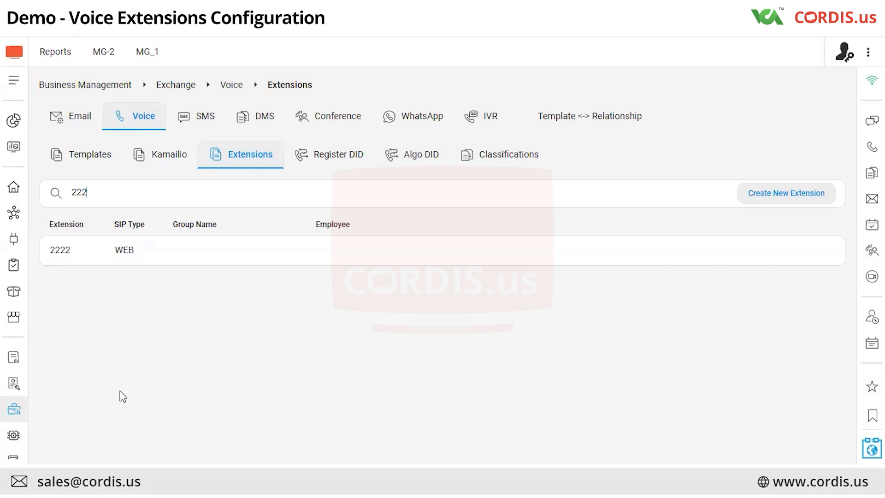
Find the employee by name in Employee Details and attach extension 2222 in their extensions dialog
{"action": "left_click", "coordinate": [16, 412]}
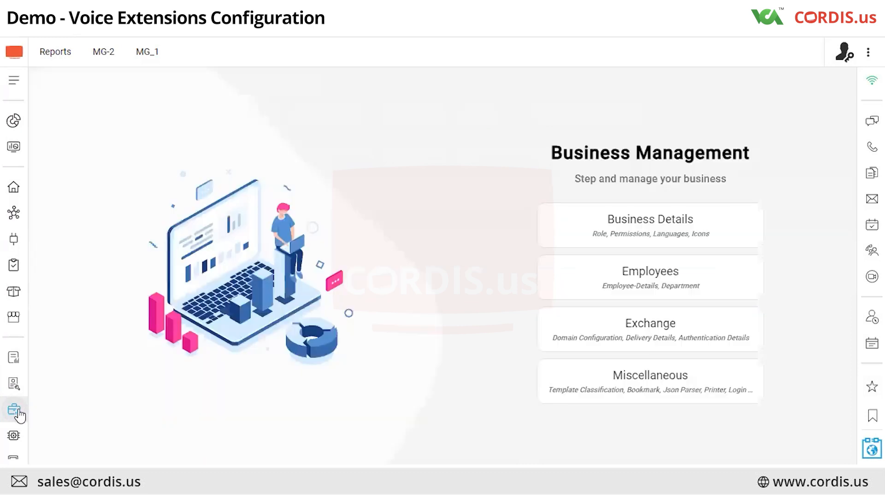
{"action": "left_click", "coordinate": [594, 278]}
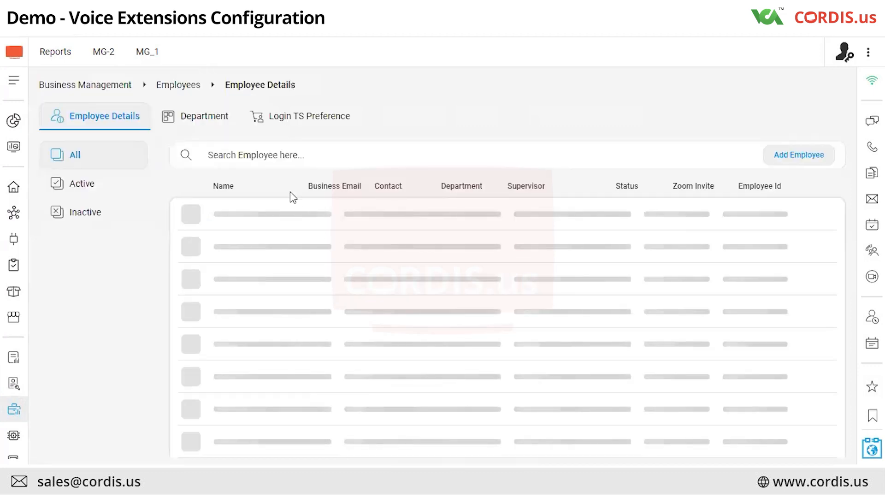
{"action": "left_click", "coordinate": [289, 155]}
{"action": "type", "text": "namit"}
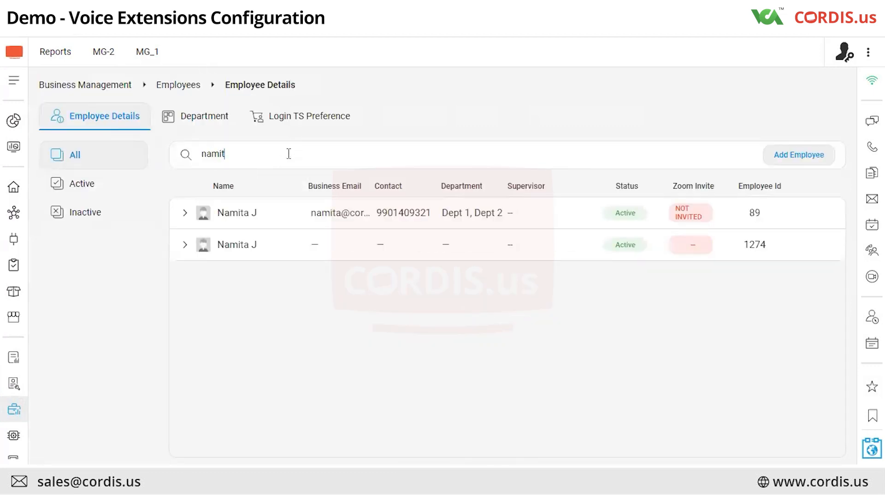
{"action": "mouse_move", "coordinate": [825, 224]}
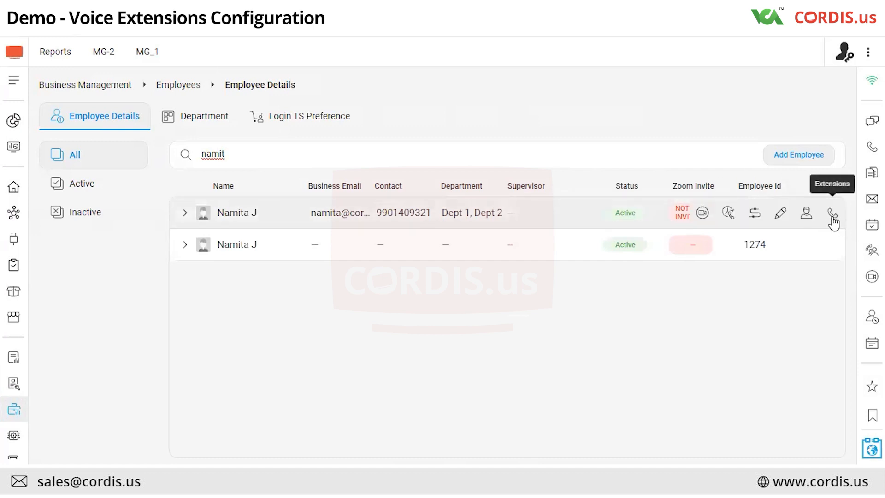
{"action": "left_click", "coordinate": [832, 215]}
{"action": "left_click", "coordinate": [443, 235]}
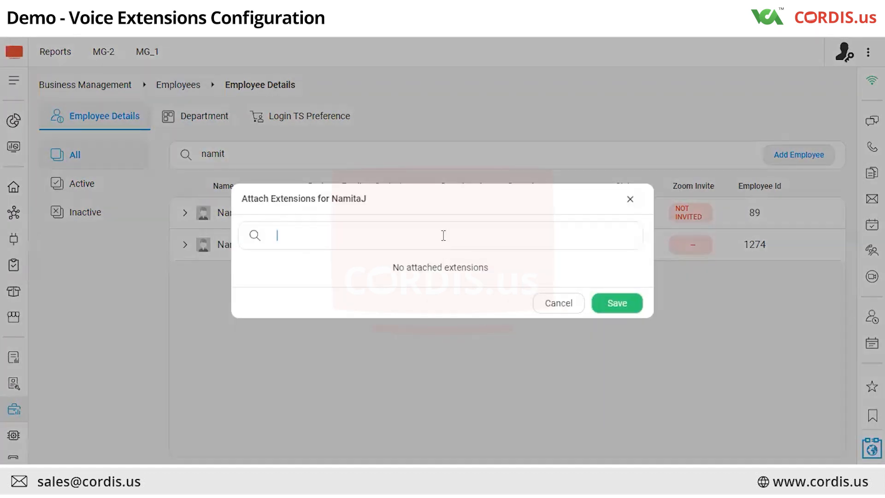
{"action": "type", "text": "222"}
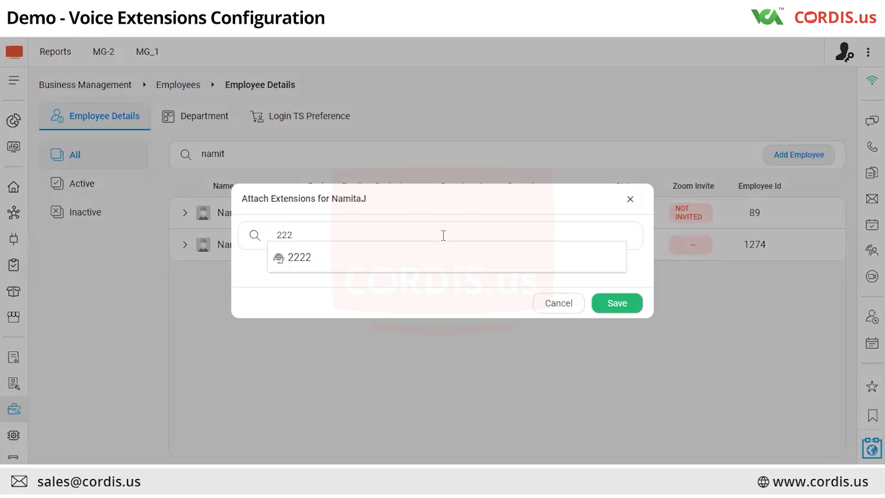
{"action": "left_click", "coordinate": [417, 258]}
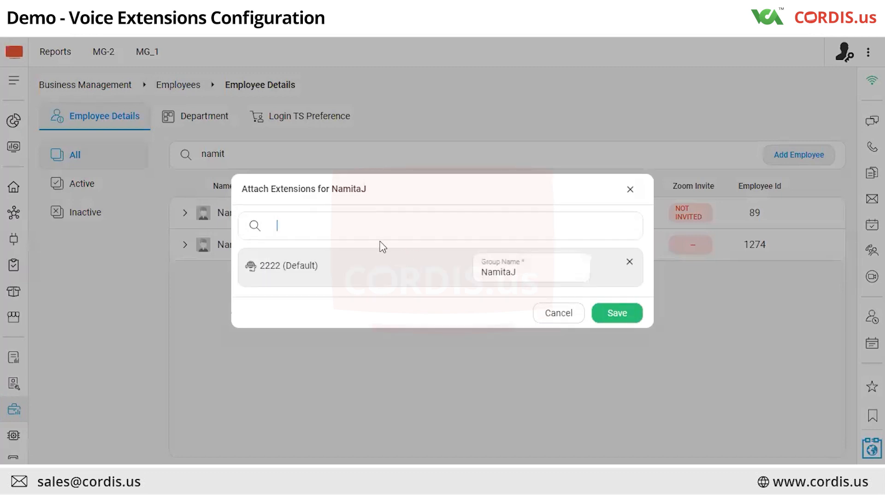
Attach extension 1254 too, enter the employee's name as its group name, keep 2222 as default, and save
{"action": "type", "text": "1254"}
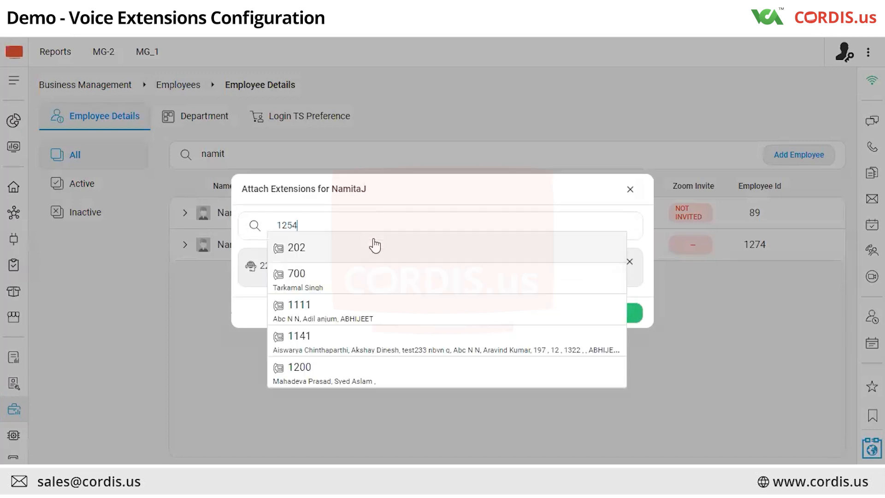
{"action": "left_click", "coordinate": [366, 249]}
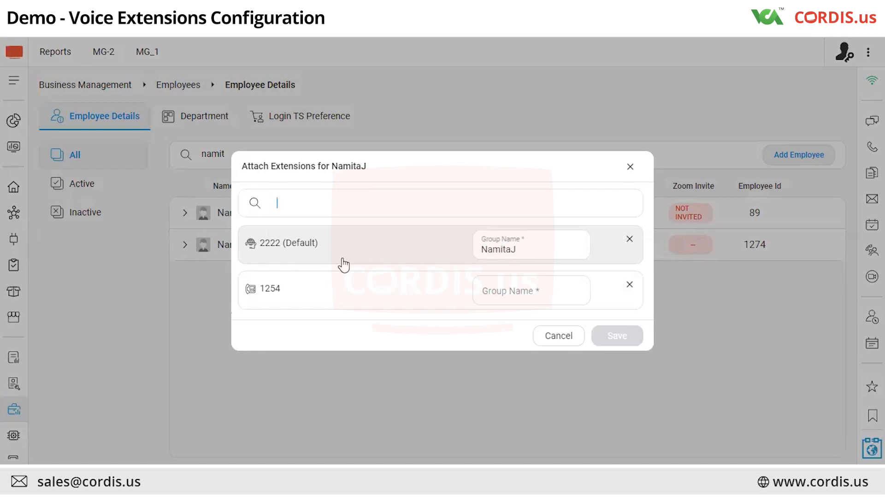
{"action": "left_click", "coordinate": [372, 292]}
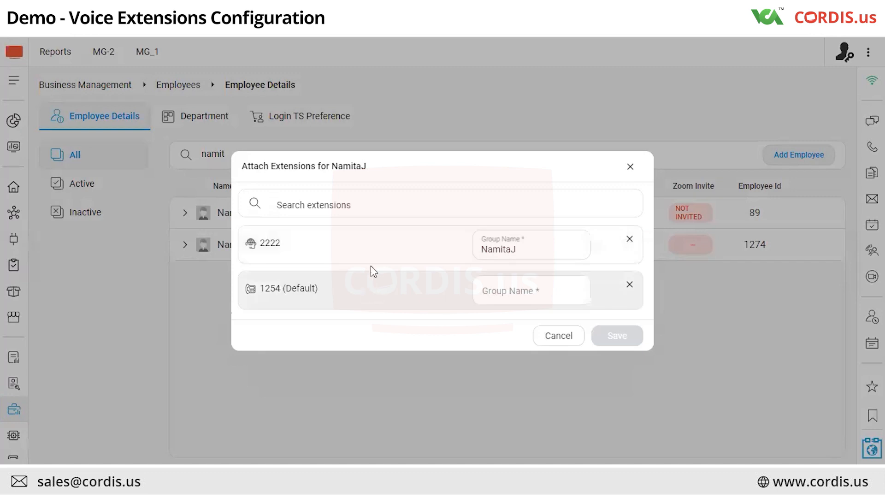
{"action": "left_click", "coordinate": [371, 263]}
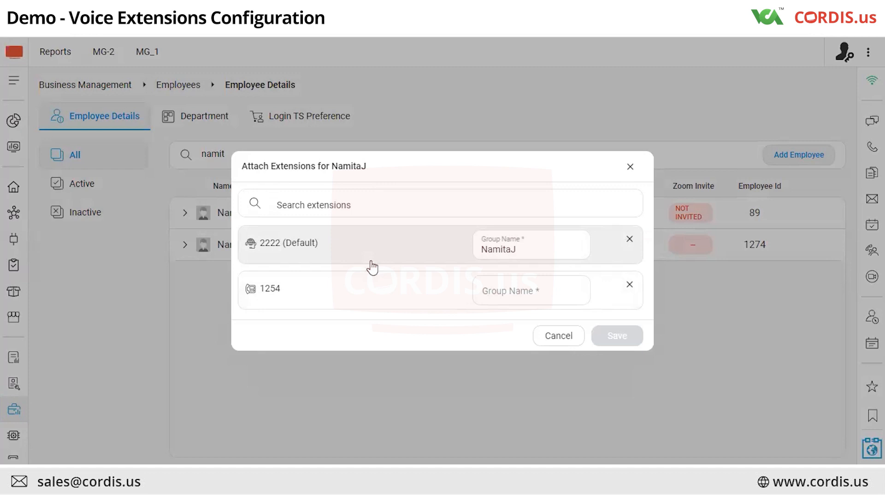
{"action": "left_click", "coordinate": [497, 296]}
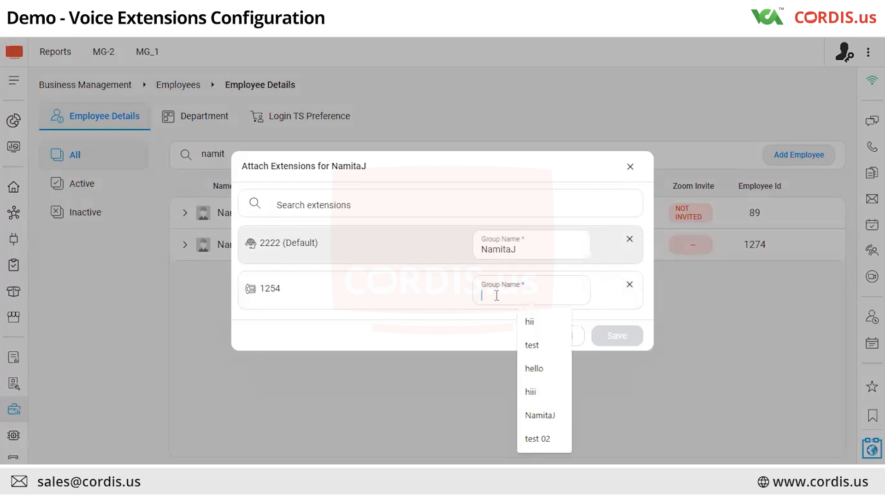
{"action": "type", "text": "Namitha"}
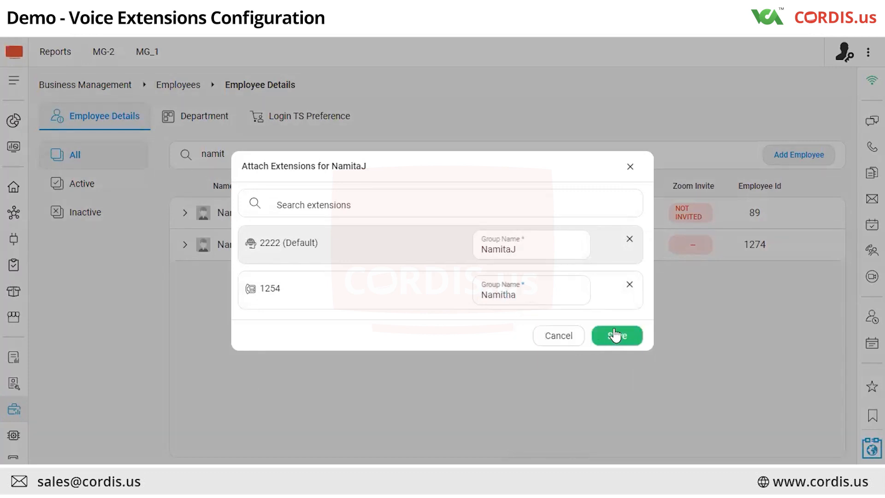
{"action": "left_click", "coordinate": [354, 288]}
{"action": "left_click", "coordinate": [356, 260]}
{"action": "left_click", "coordinate": [618, 335]}
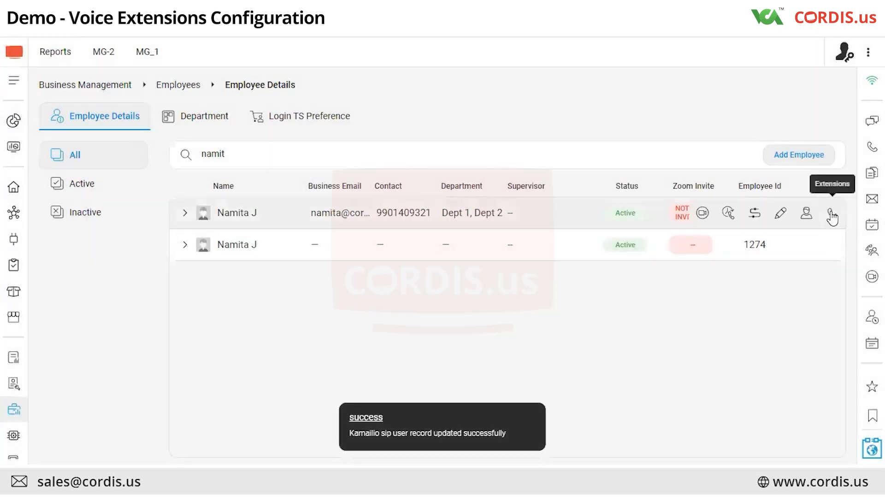
Reopen the employee's extensions dialog to review the attached extensions, then close it
{"action": "left_click", "coordinate": [832, 215]}
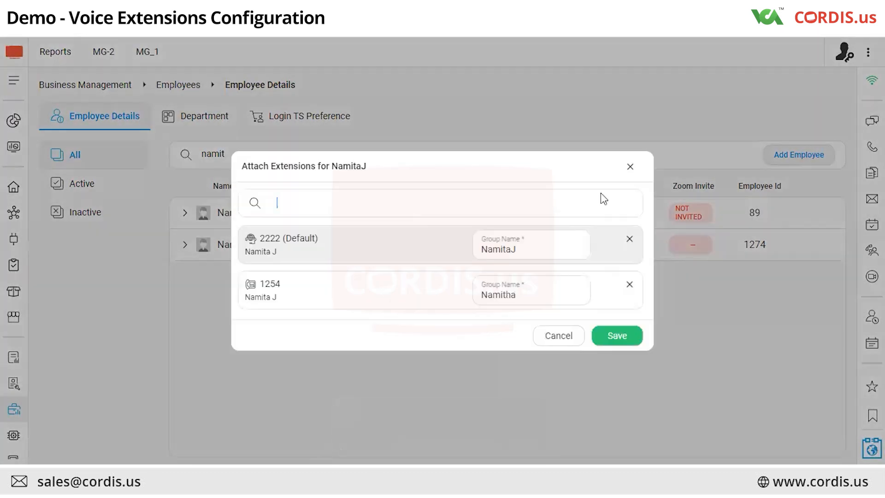
{"action": "left_click", "coordinate": [558, 336]}
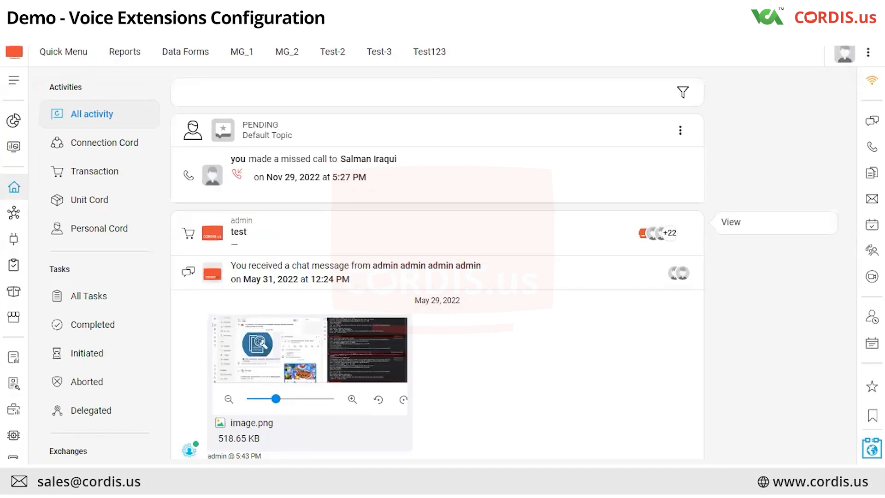
Reload the page and check the connection status indicator
{"action": "key", "text": "F5"}
{"action": "left_click", "coordinate": [872, 81]}
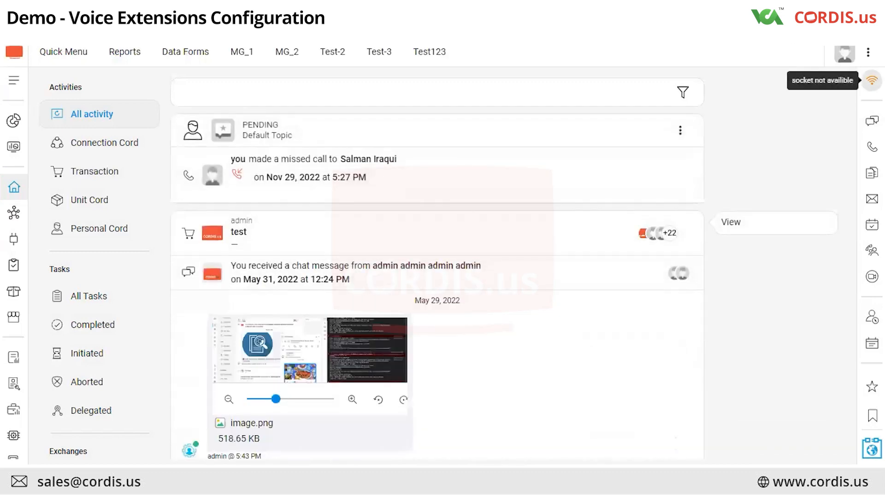
{"action": "left_click", "coordinate": [844, 100]}
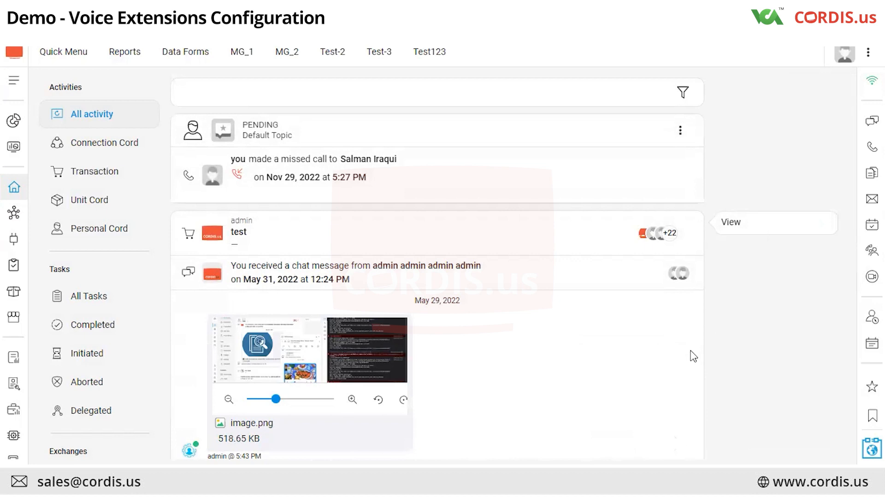
Switch to the MicroSIP softphone and dial extension 2222
{"action": "key", "text": "alt+Tab"}
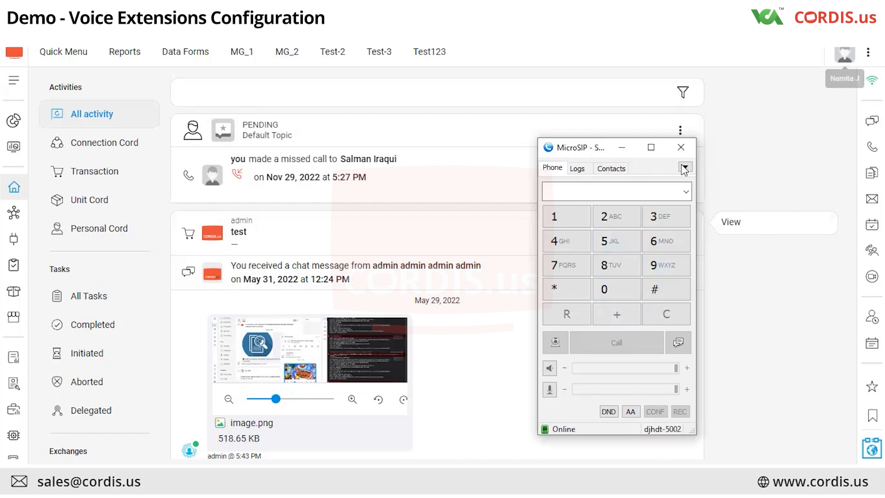
{"action": "left_click", "coordinate": [610, 220]}
{"action": "left_click", "coordinate": [610, 220]}
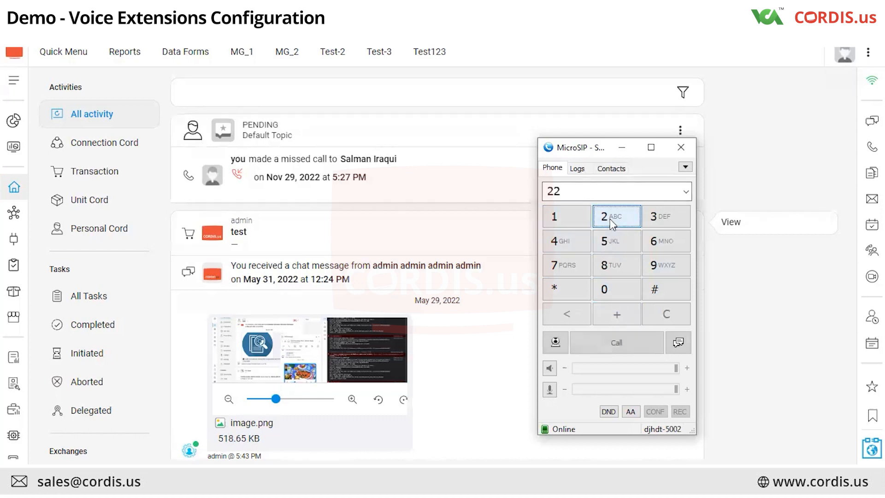
{"action": "left_click", "coordinate": [611, 221]}
{"action": "left_click", "coordinate": [611, 221]}
{"action": "left_click", "coordinate": [619, 349]}
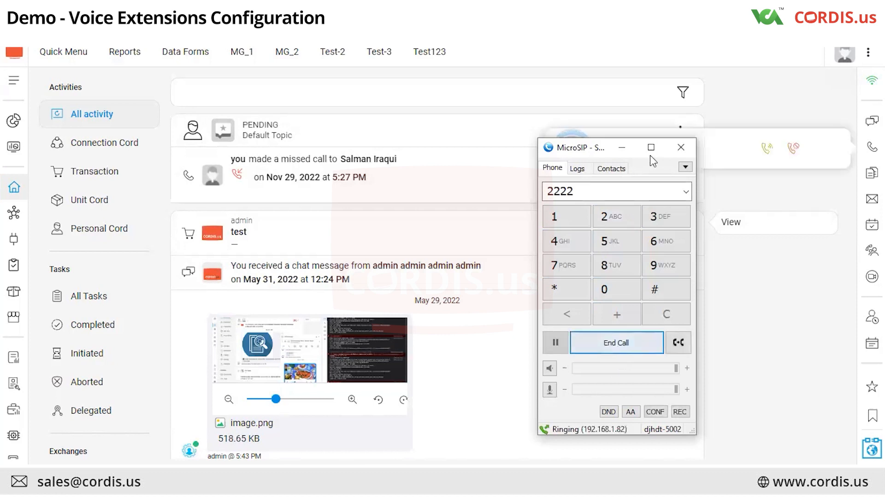
End the call and minimize the softphone window
{"action": "left_click_drag", "start_coordinate": [595, 150], "coordinate": [316, 130]}
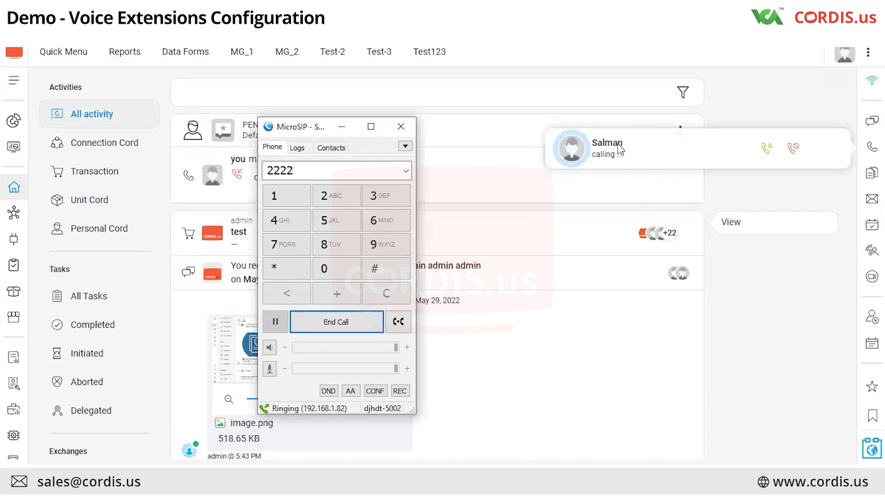
{"action": "left_click", "coordinate": [339, 320]}
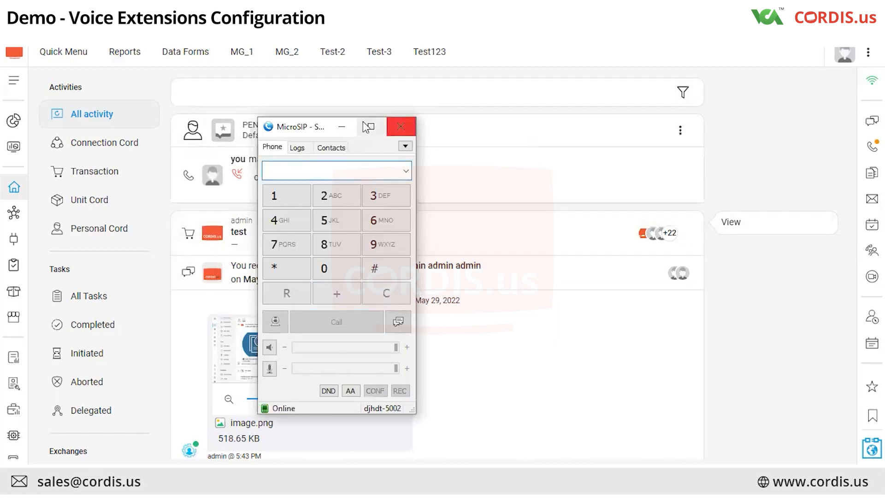
{"action": "left_click", "coordinate": [341, 127]}
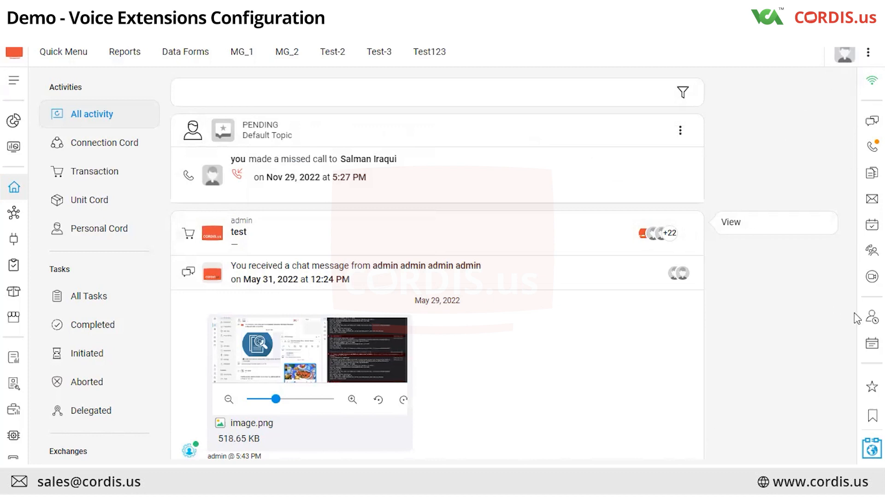
Open the employee directory, search for the colleague by name, and show their call options
{"action": "left_click", "coordinate": [871, 317]}
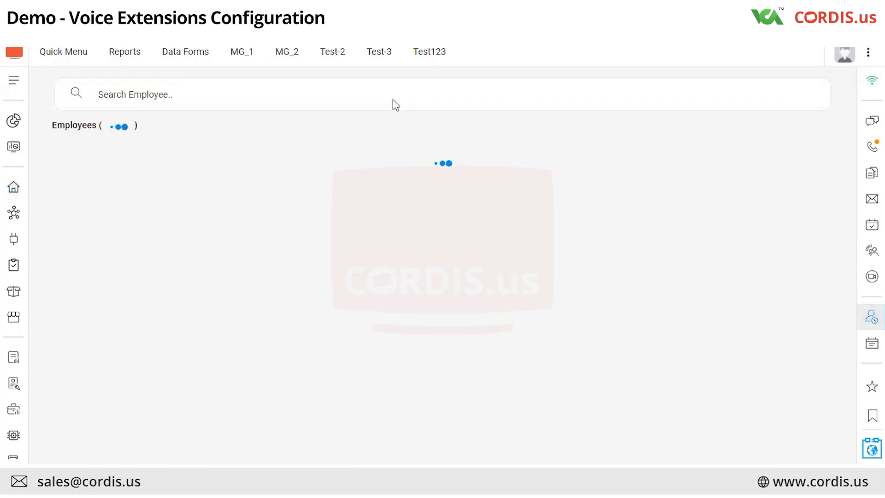
{"action": "left_click", "coordinate": [394, 95]}
{"action": "type", "text": "salm"}
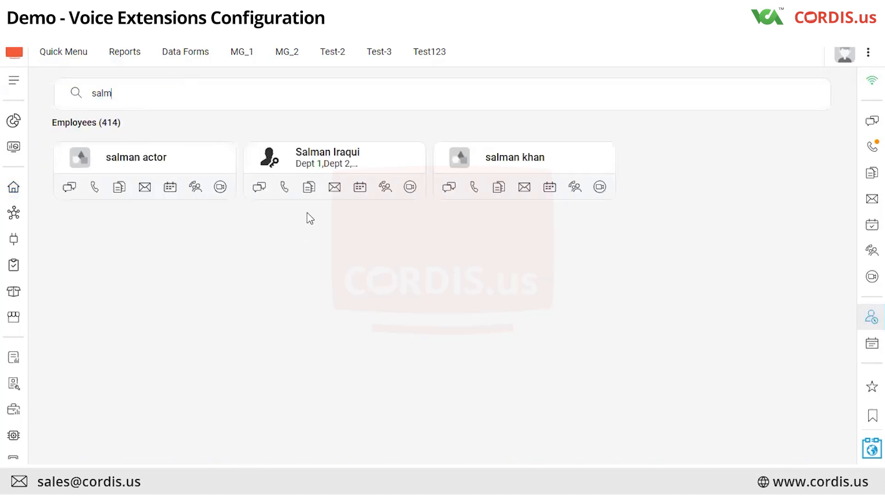
{"action": "left_click", "coordinate": [284, 190]}
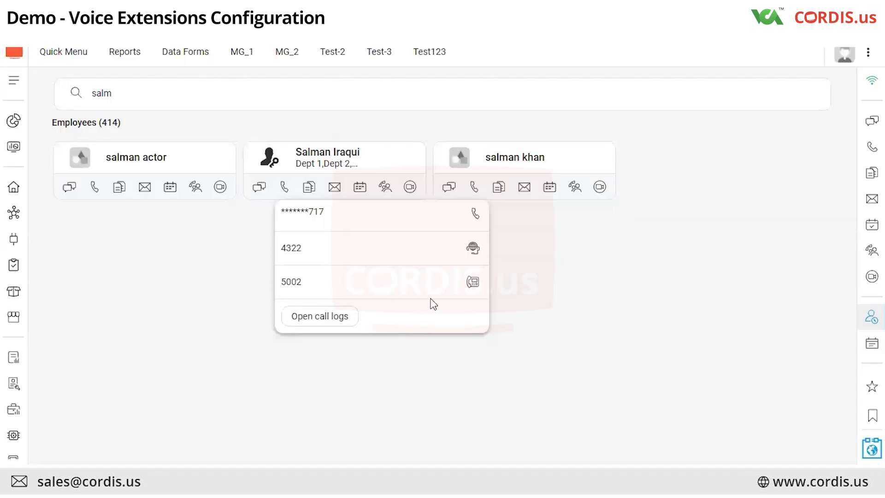
Call the colleague's extension 5002 and decline the incoming call on the softphone, then minimize it
{"action": "left_click", "coordinate": [473, 283]}
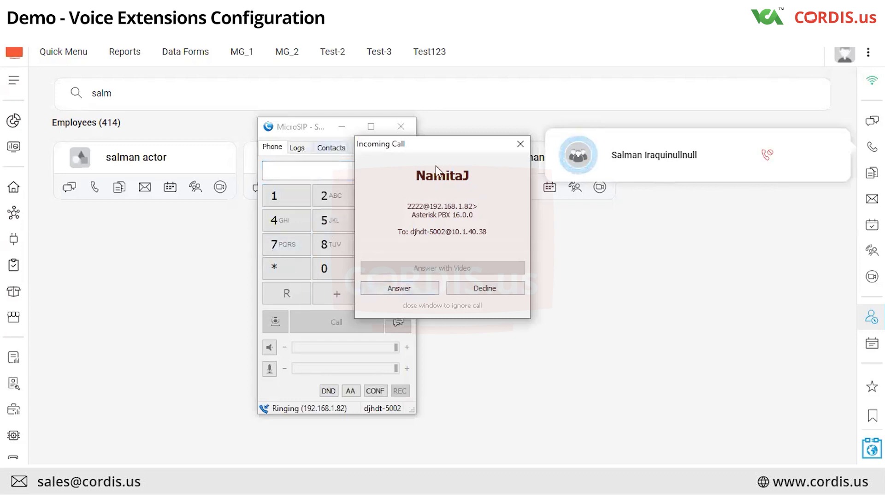
{"action": "left_click", "coordinate": [483, 287]}
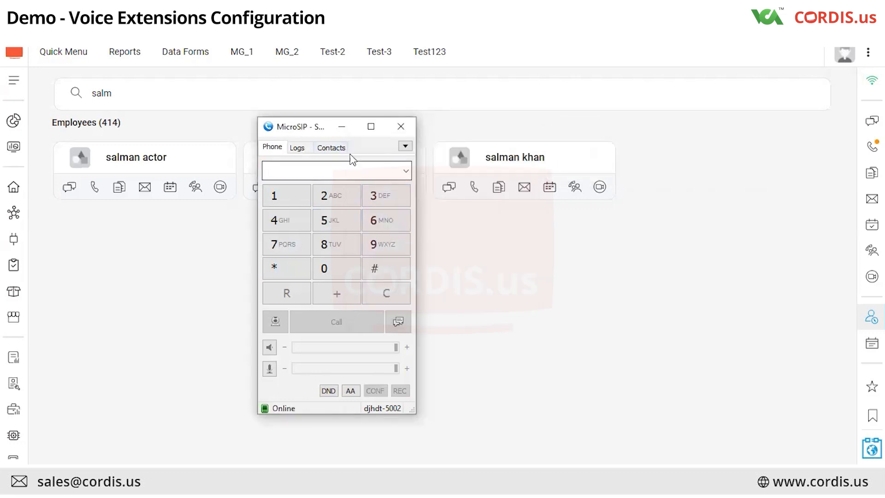
{"action": "left_click", "coordinate": [342, 126]}
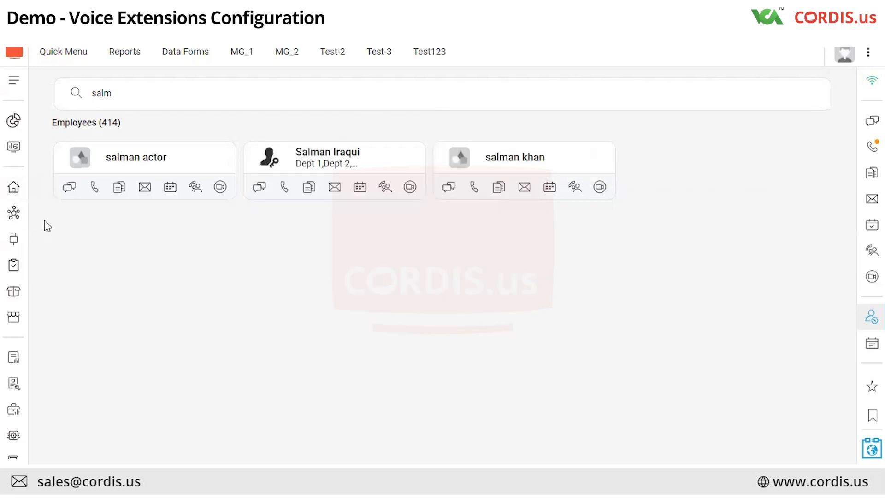
Return to the home activity feed
{"action": "left_click", "coordinate": [14, 194]}
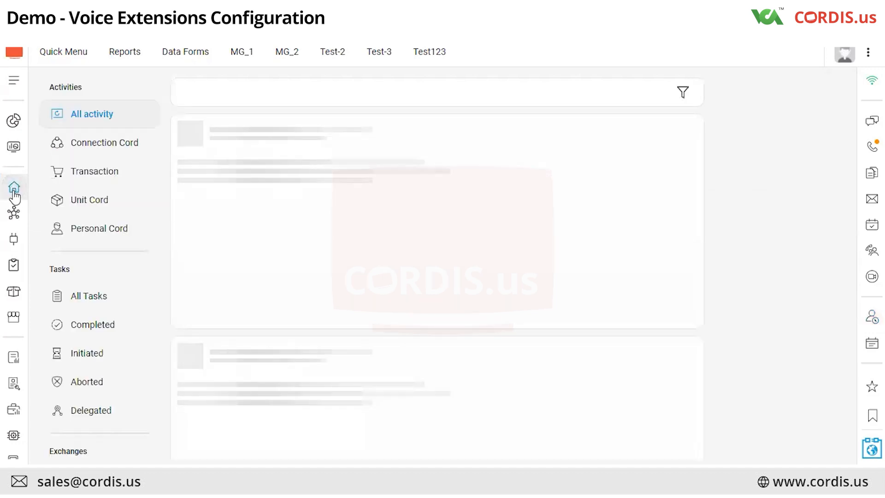